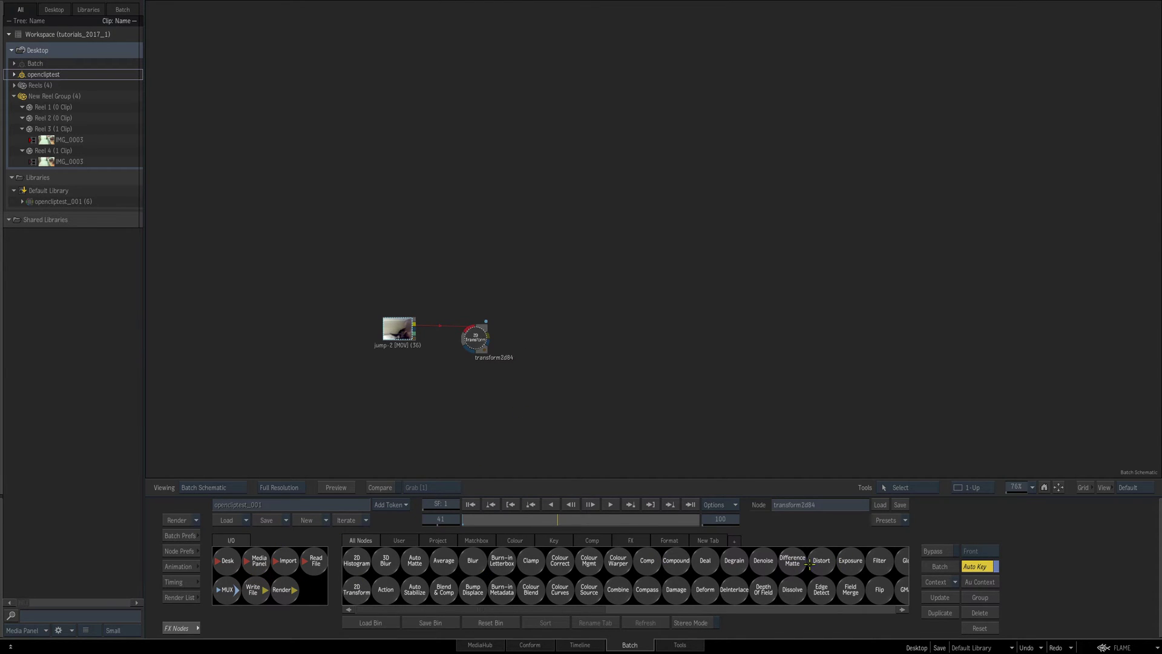
# Add a Render node fed by the 2D Transform node and display its result in Proxy resolution
pyautogui.moveTo(279, 598); pyautogui.dragTo(681, 364)
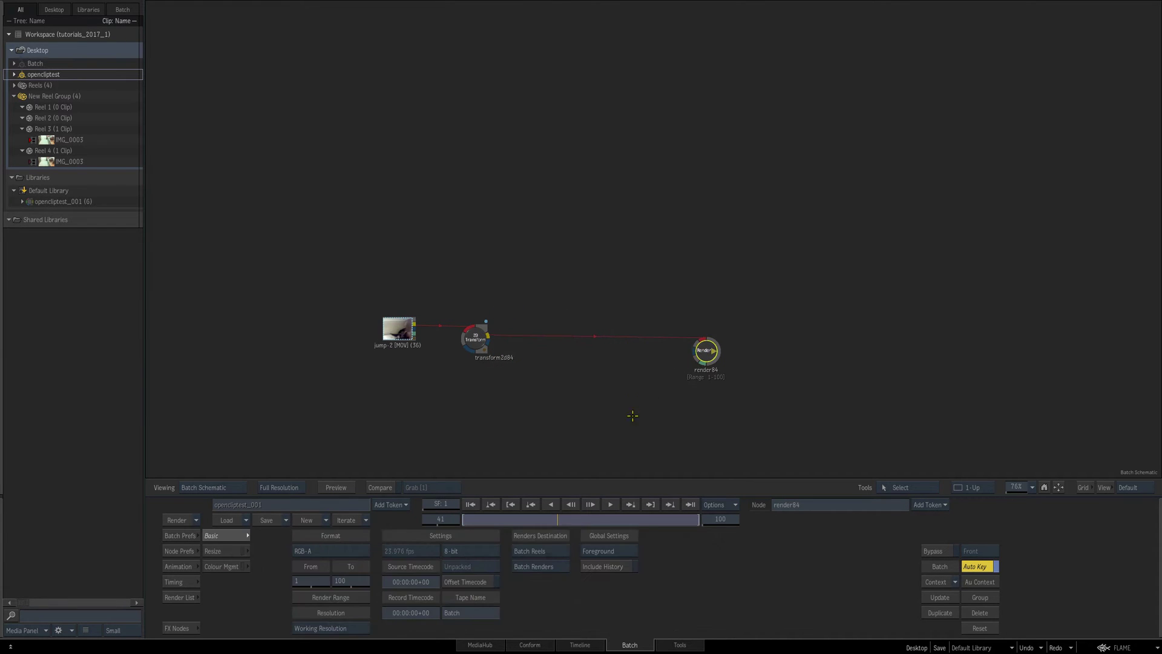
pyautogui.press('F4')
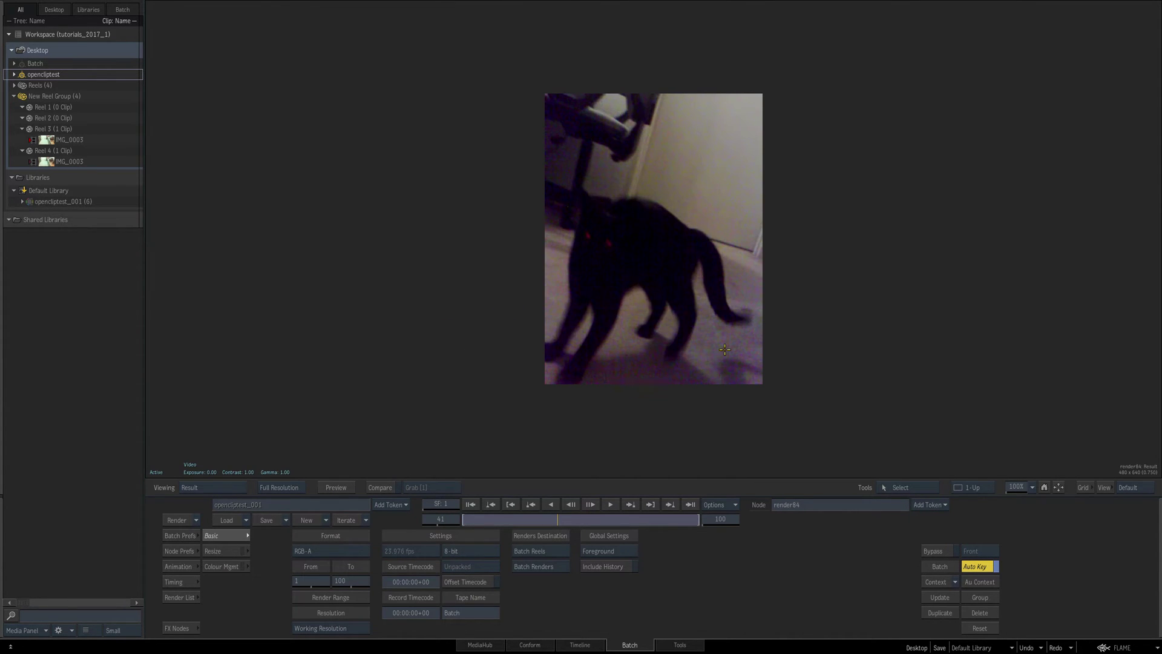
pyautogui.hotkey('ctrl', 'p')
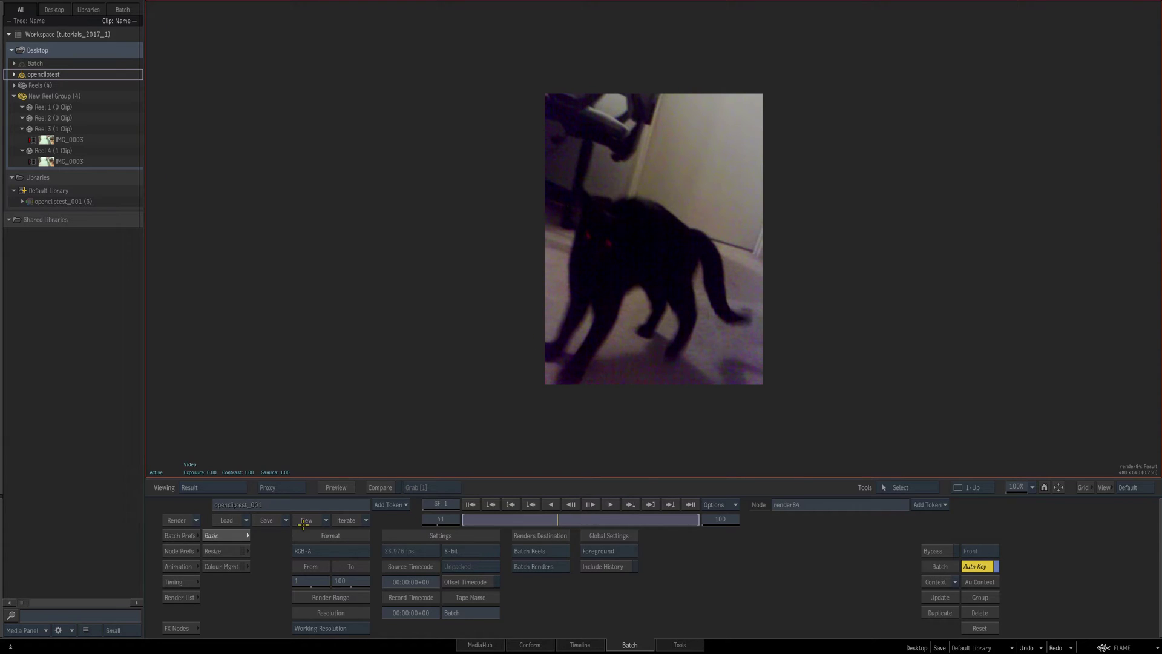
# Try to render the Render node's frame range at Working Resolution in proxy mode
pyautogui.click(324, 598)
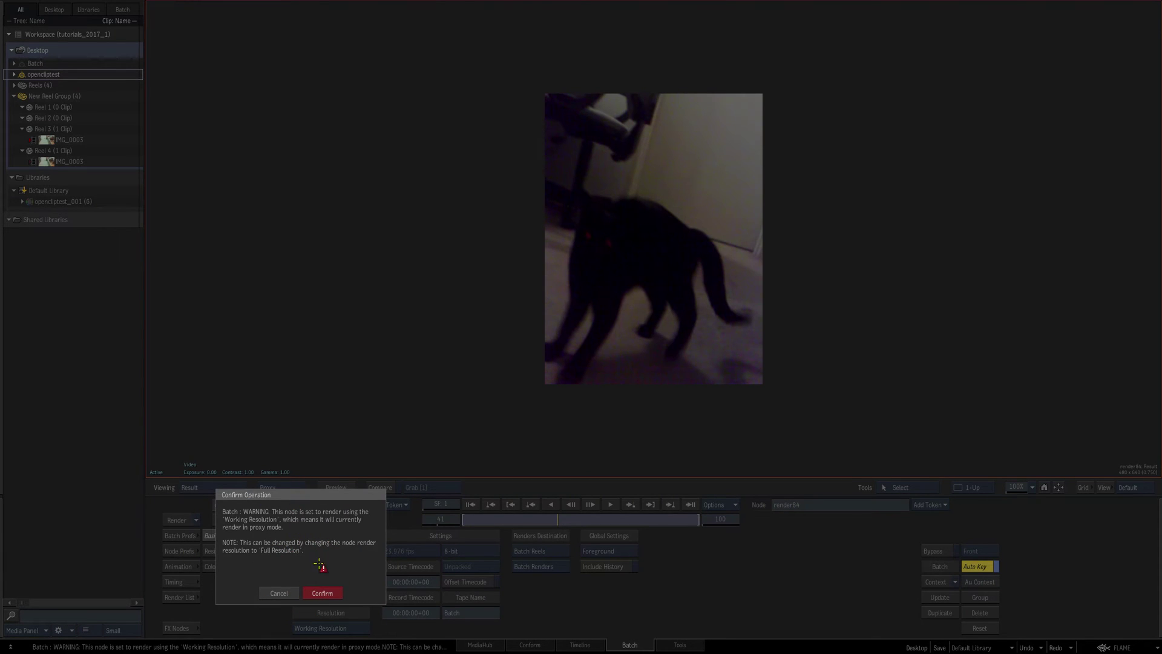
pyautogui.click(273, 592)
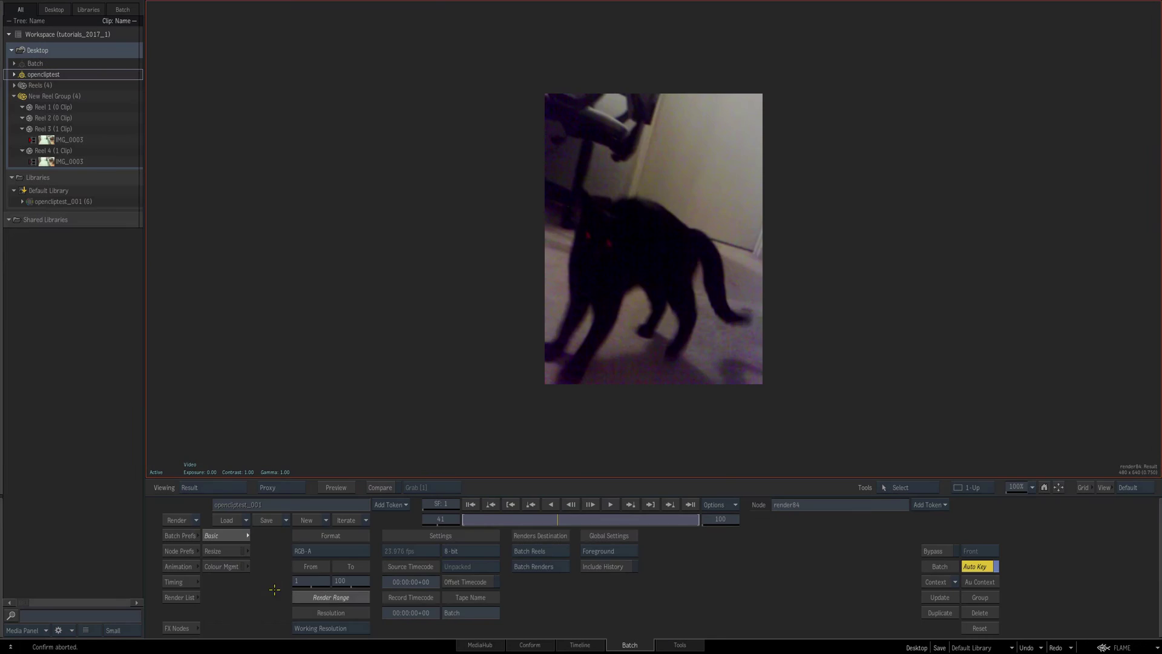
pyautogui.press('Escape')
# Return to the batch schematic and move the Render node farther away from the 2D Transform node
pyautogui.doubleClick(702, 347)
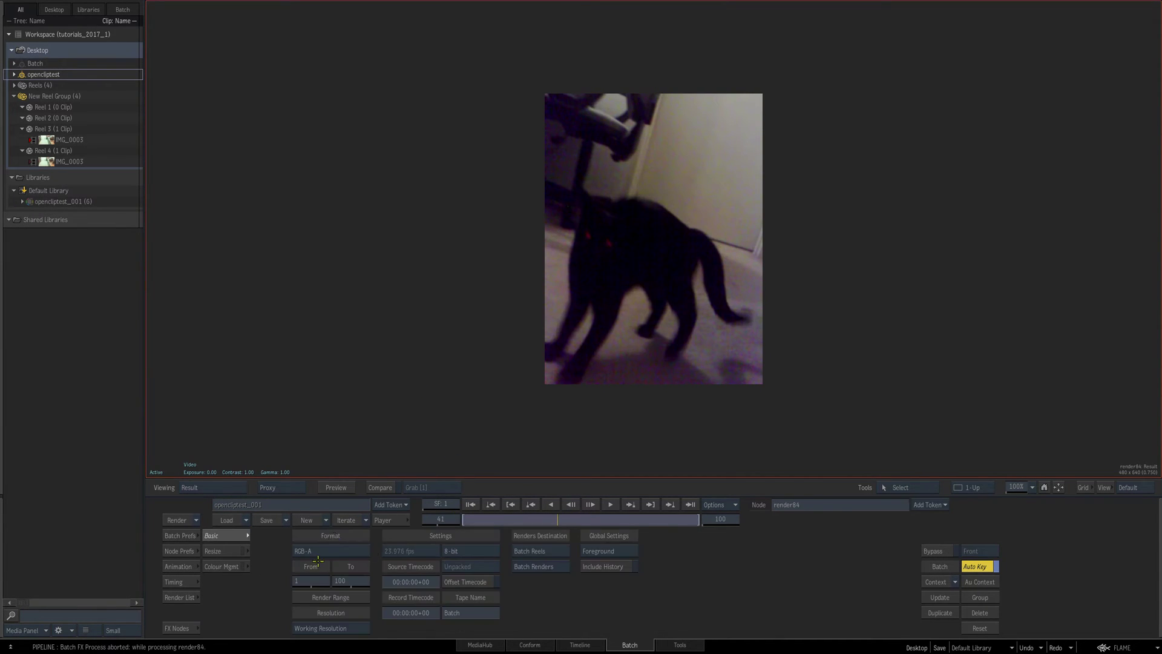
pyautogui.moveTo(695, 357); pyautogui.dragTo(841, 338)
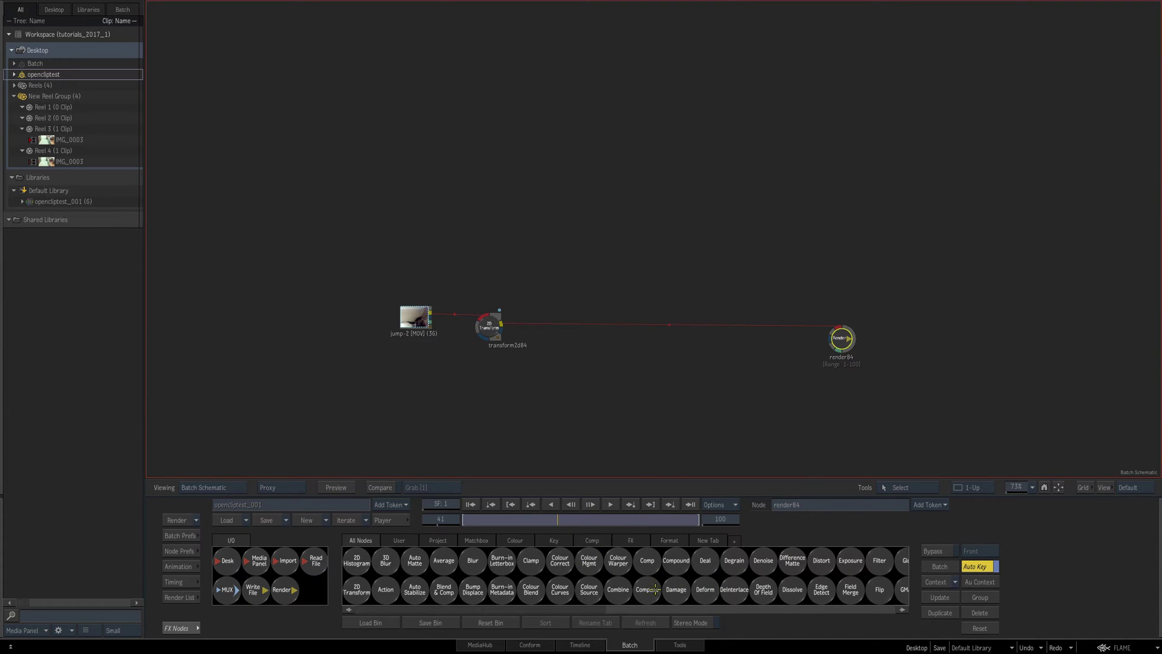
# Add a Stylize node below the connection, feed it from the 2D Transform node and view it
pyautogui.hscroll(10, 656, 589)
pyautogui.moveTo(807, 590); pyautogui.dragTo(567, 404)
pyautogui.moveTo(564, 351)
pyautogui.mouseDown()
pyautogui.moveTo(513, 332)
pyautogui.moveTo(563, 358)
pyautogui.mouseUp()
pyautogui.press('F4')
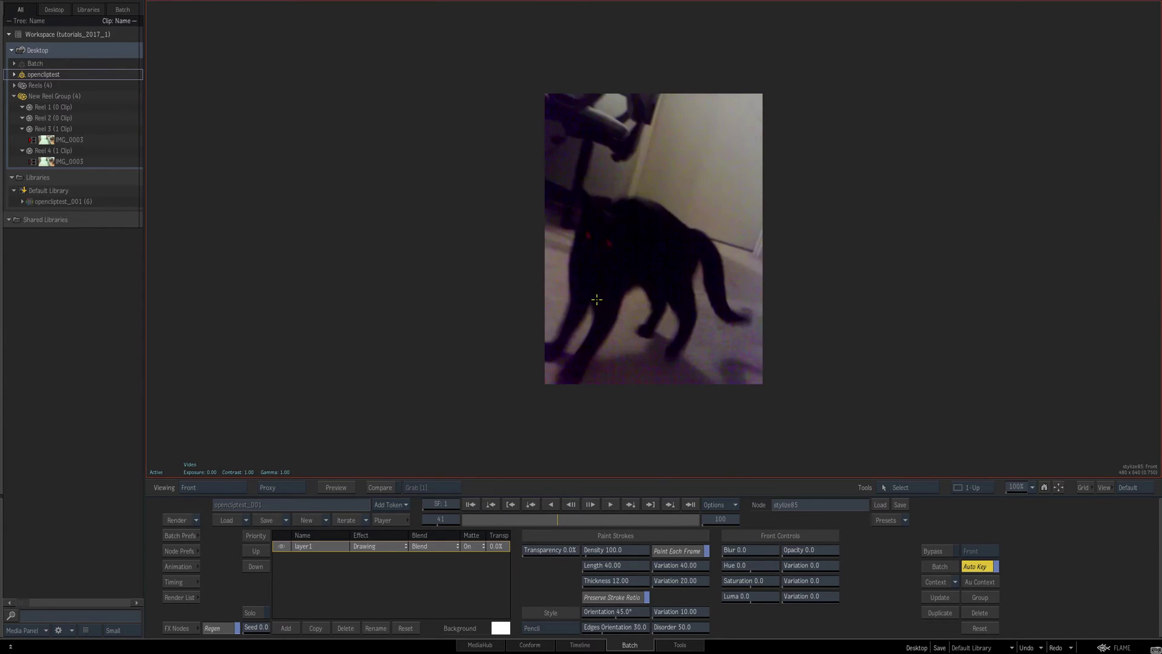
# Try replacing the connected Stylize node's setup with a preset and delete that node from the schematic
pyautogui.click(904, 520)
pyautogui.click(889, 364)
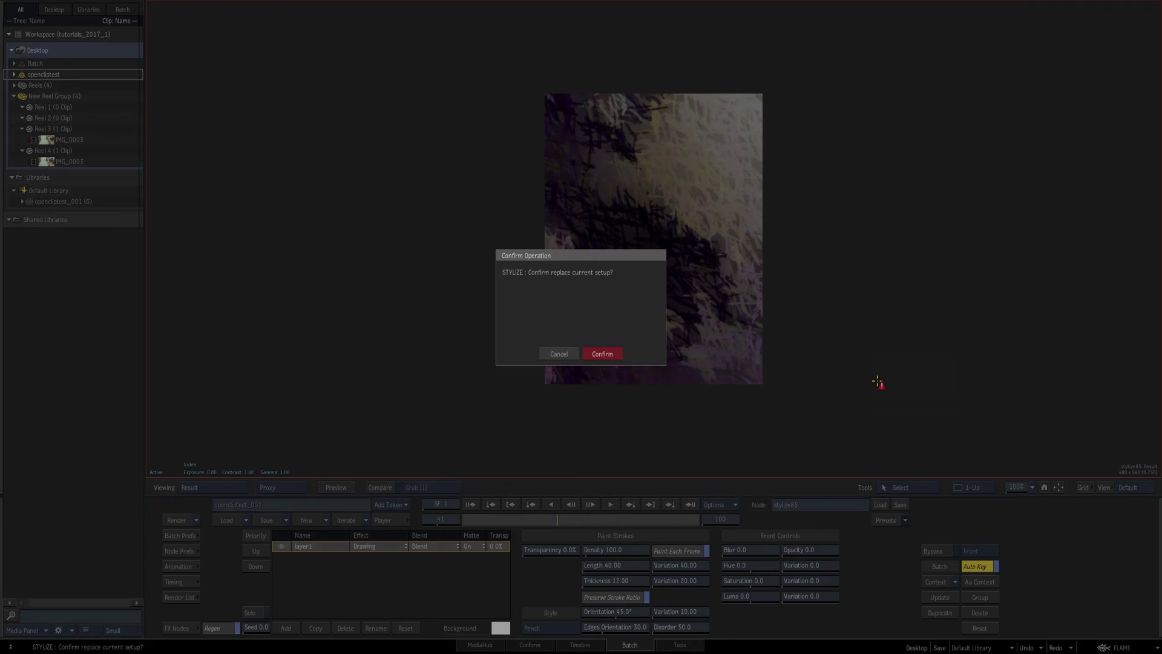
pyautogui.click(601, 353)
pyautogui.press('F4')
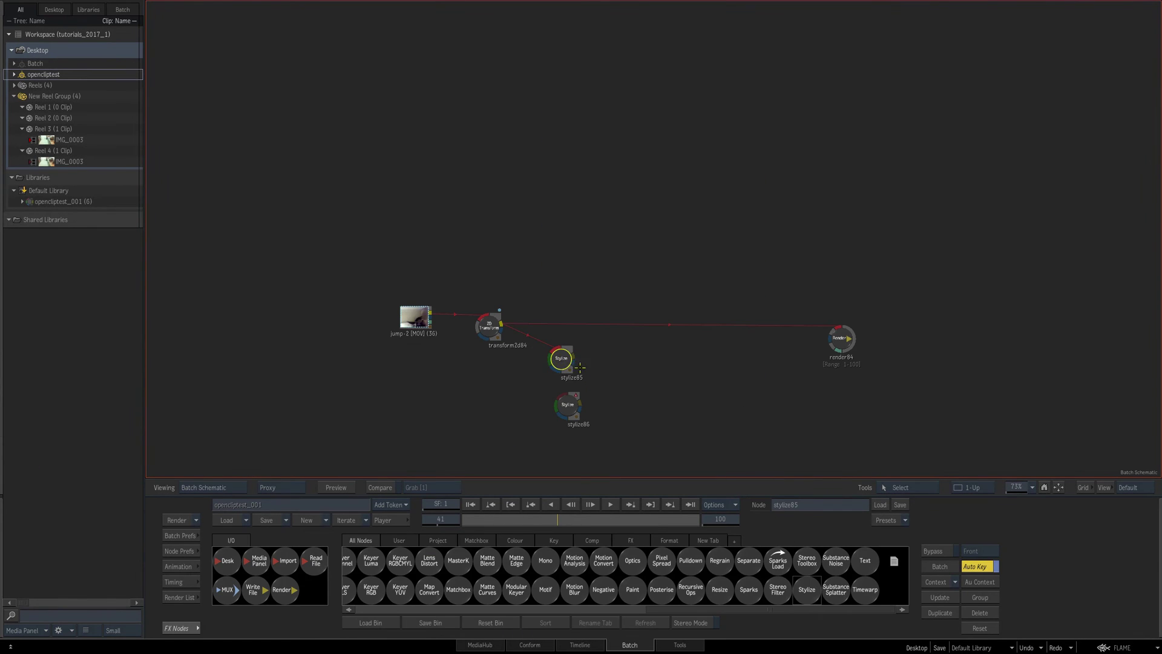
pyautogui.press('Delete')
# Preview the Charcoal02 preset on the remaining Stylize node wired to the 2D Transform and discard the node
pyautogui.moveTo(568, 404); pyautogui.dragTo(572, 381)
pyautogui.press('F4')
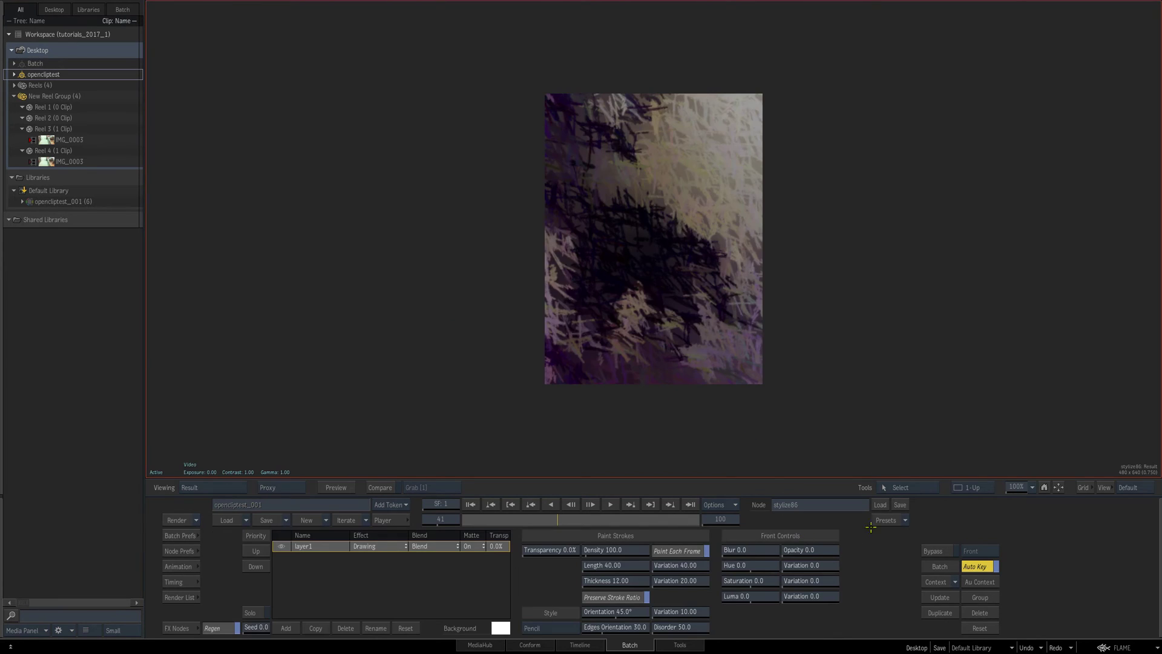
pyautogui.click(904, 520)
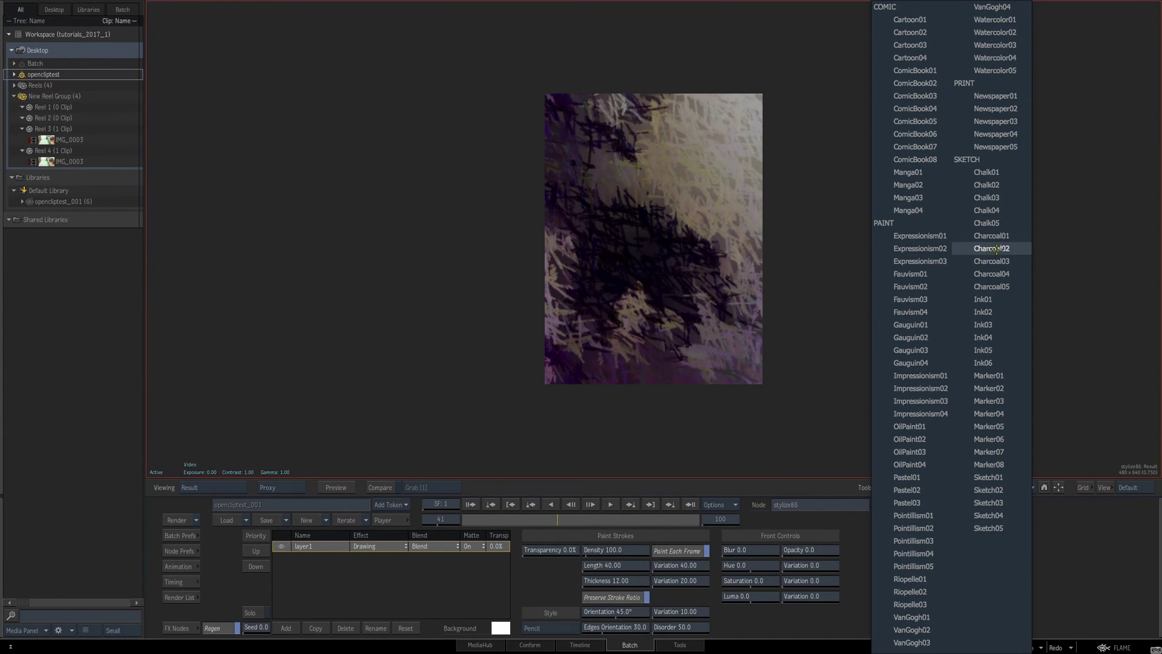
pyautogui.click(978, 249)
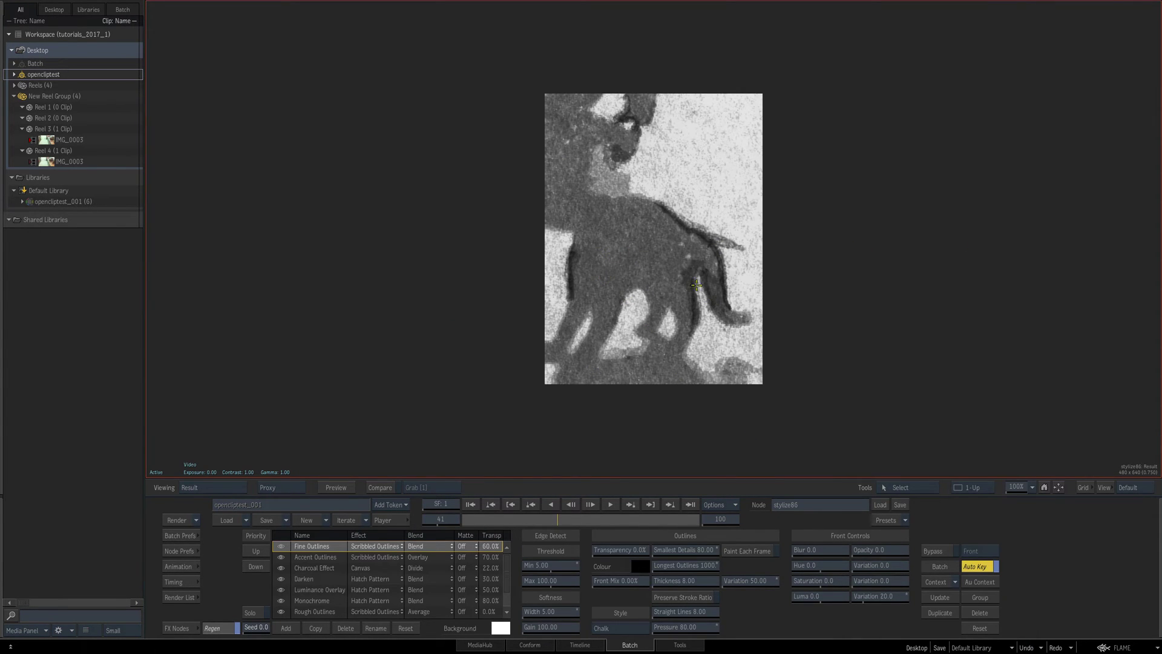
pyautogui.moveTo(1, 529)
pyautogui.moveTo(570, 381); pyautogui.dragTo(637, 652)
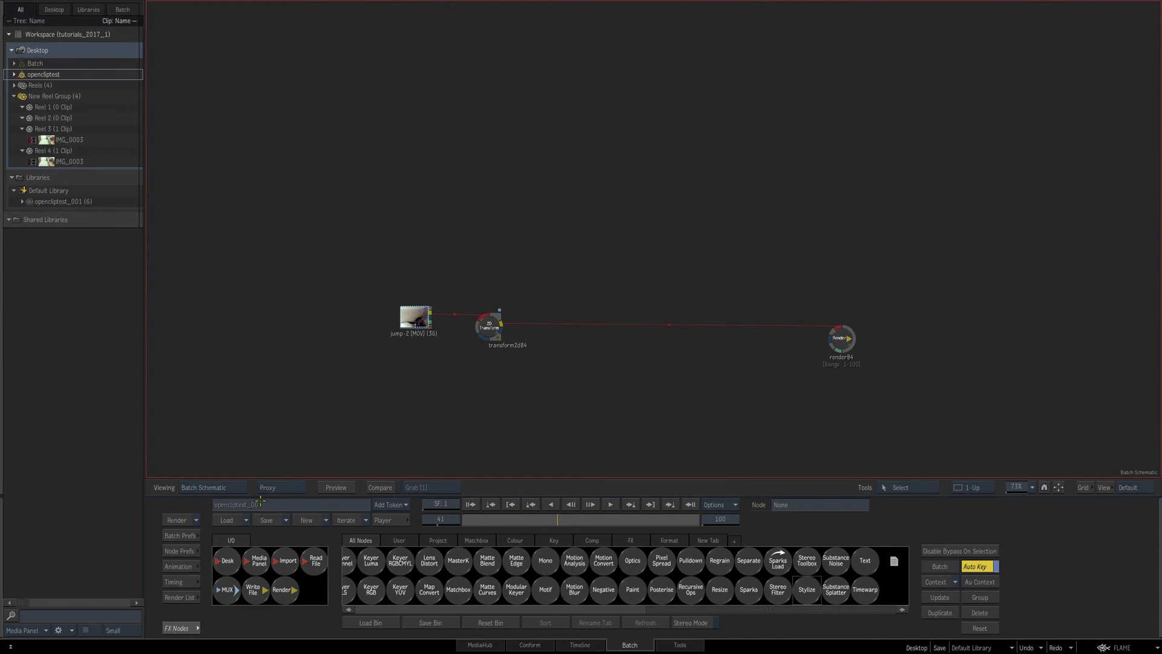
# Save the opencliptest batch as a new iteration with an incremented number
pyautogui.click(346, 519)
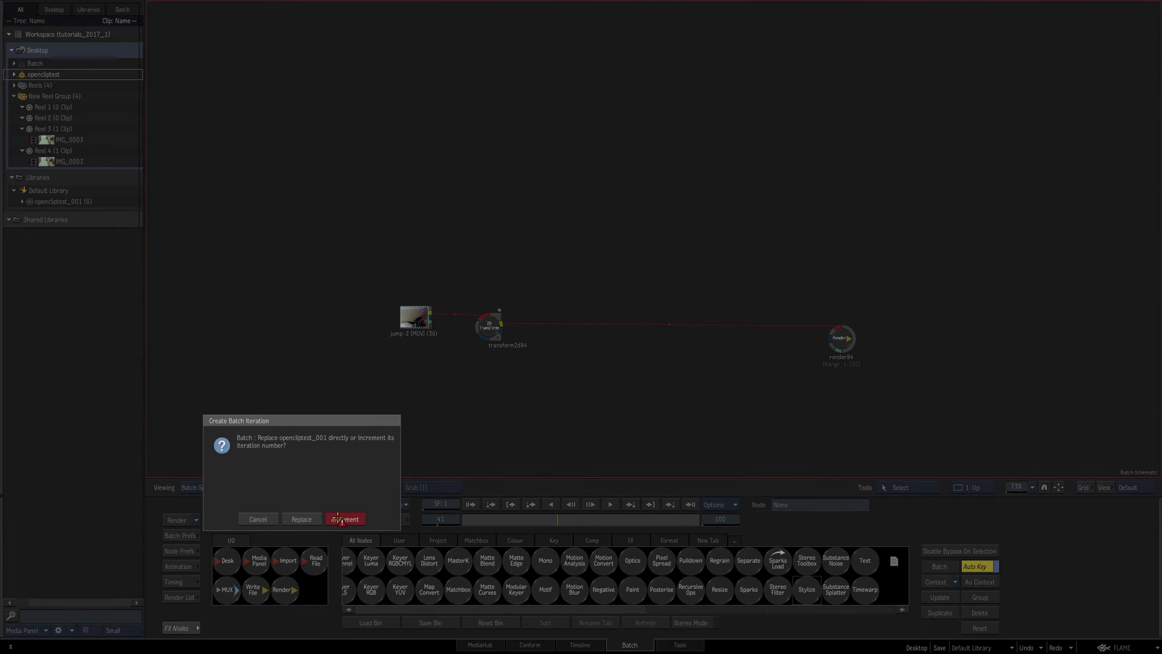
pyautogui.click(344, 519)
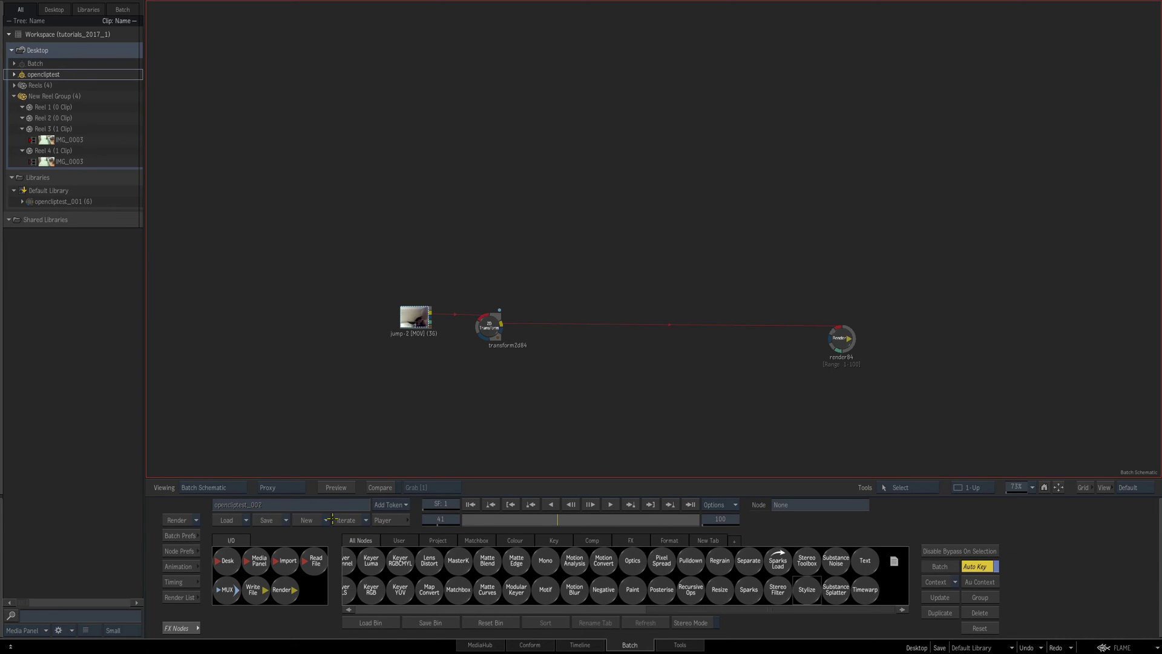
# Shift the 2D Transform node slightly and replace the current batch iteration with the updated setup
pyautogui.moveTo(482, 327); pyautogui.dragTo(490, 327)
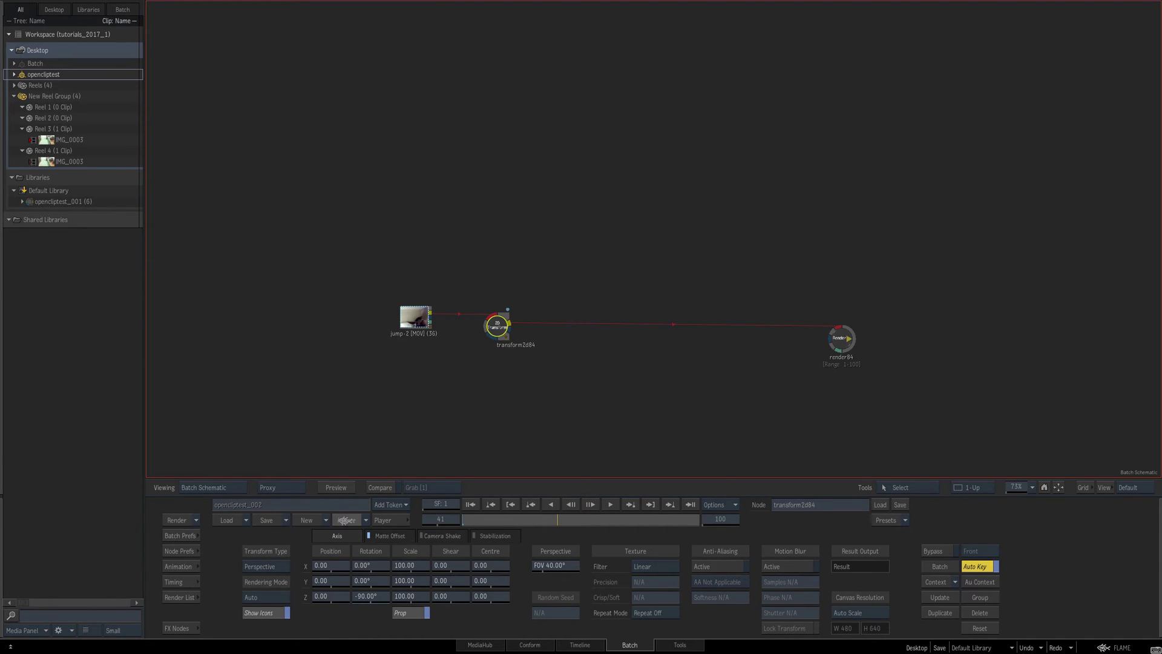
pyautogui.hotkey('ctrl', 's')
pyautogui.click(343, 520)
pyautogui.click(296, 523)
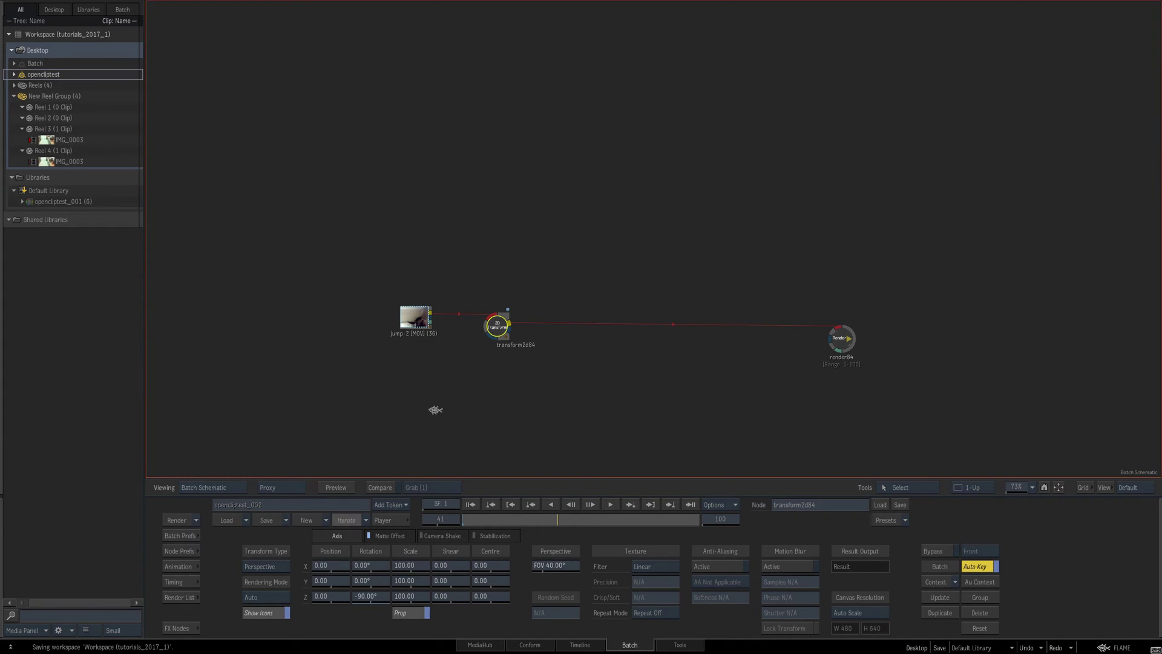
# Save the Desktop to the Default Library and save it again, replacing the existing Desktop item
pyautogui.click(939, 647)
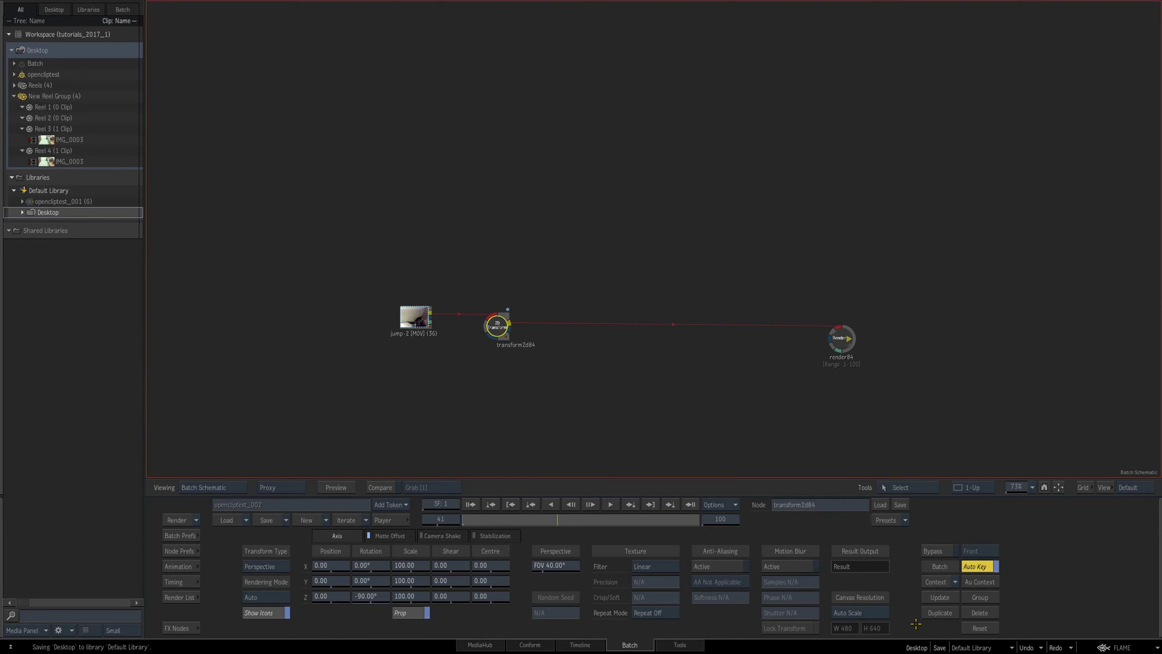
pyautogui.click(937, 647)
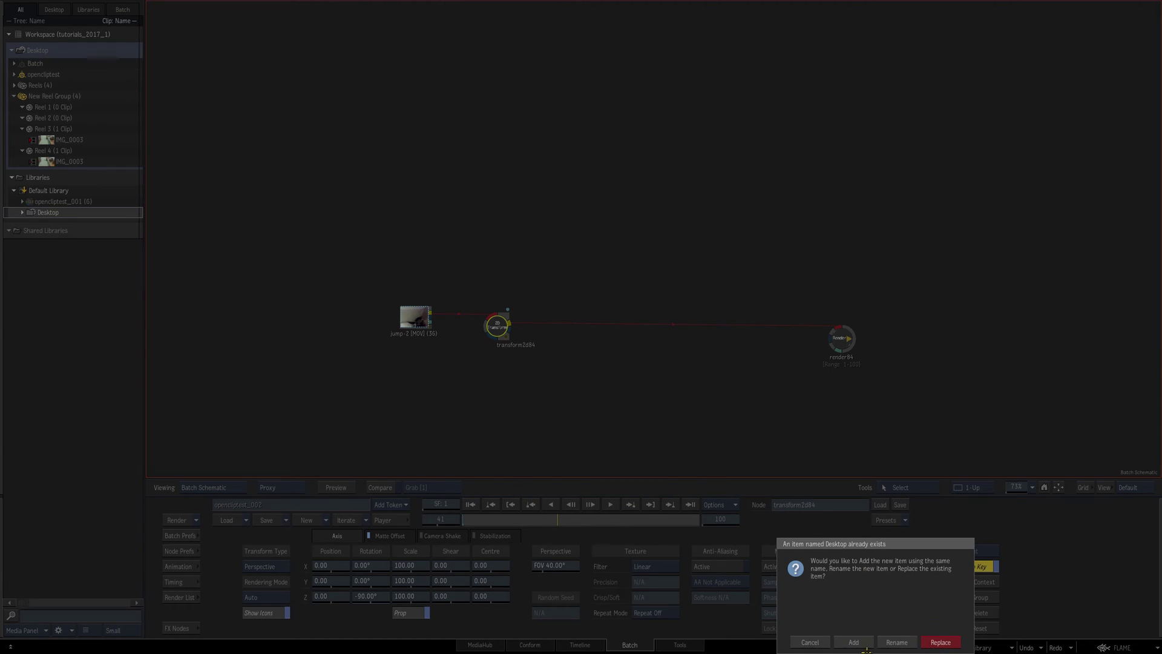
pyautogui.click(929, 638)
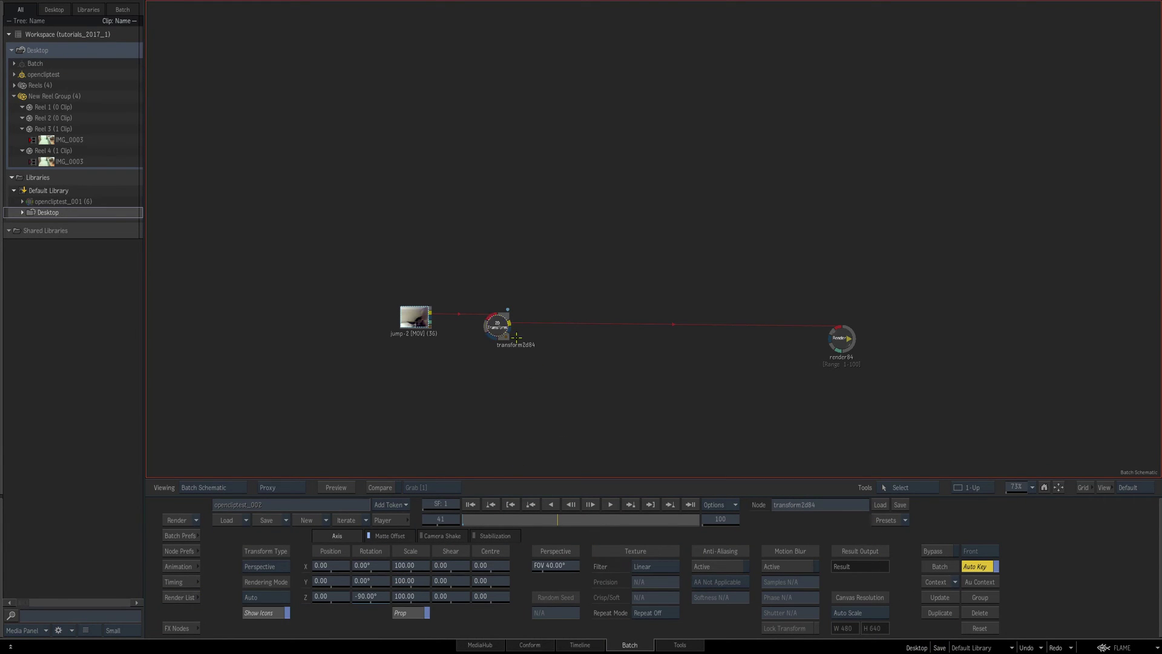
# Add an Action node fed by the 2D Transform node and open its Action schematic
pyautogui.moveTo(496, 326)
pyautogui.mouseDown()
pyautogui.moveTo(517, 321)
pyautogui.moveTo(507, 335)
pyautogui.mouseUp()
pyautogui.moveTo(486, 385); pyautogui.dragTo(449, 369)
pyautogui.moveTo(1, 546)
pyautogui.press('k')
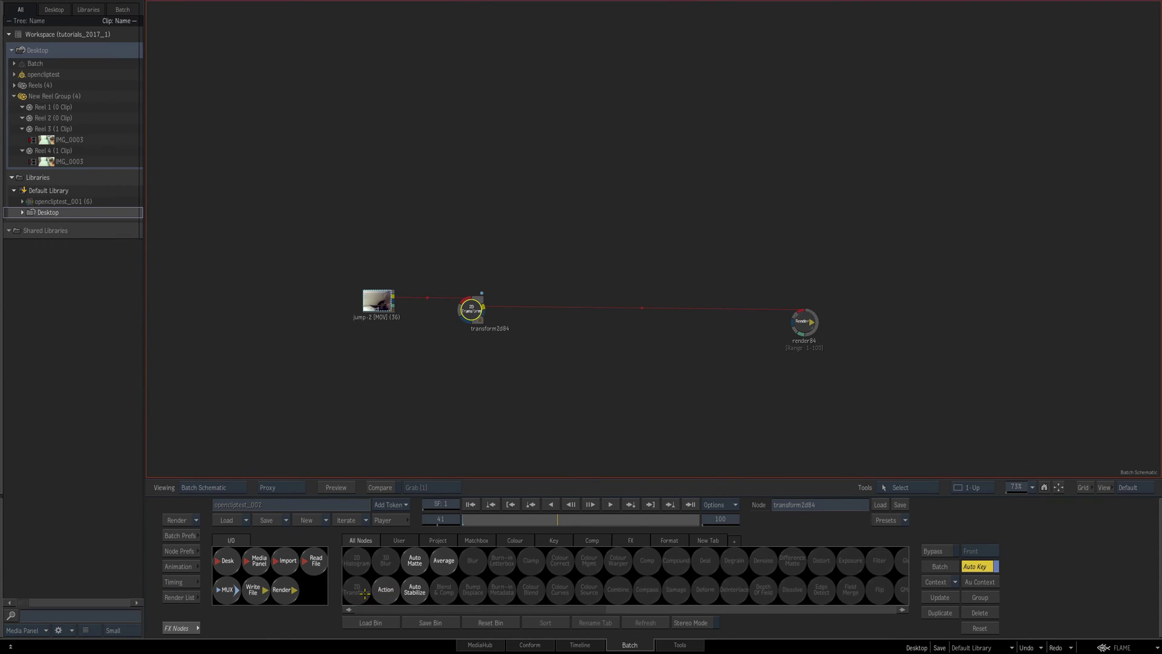
pyautogui.press('Escape')
pyautogui.moveTo(508, 403); pyautogui.dragTo(589, 259)
pyautogui.press('F4')
pyautogui.press('`')
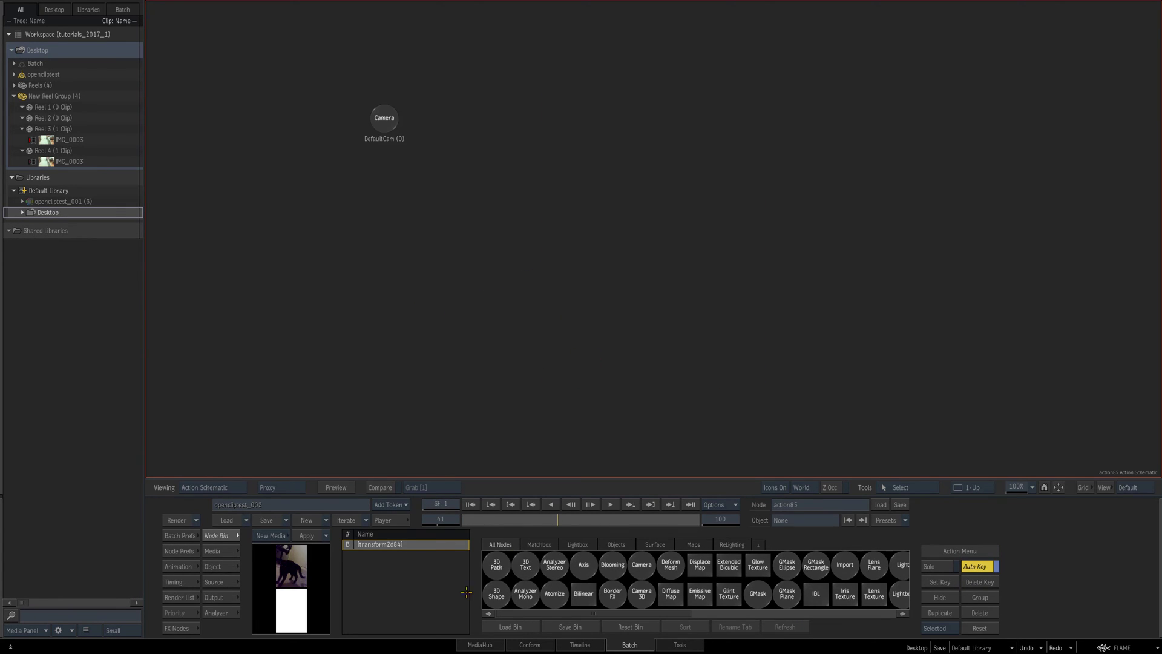
# Add an Analyzer Mono object and run its camera tracking analysis with Forward & Backward
pyautogui.click(525, 594)
pyautogui.click(216, 613)
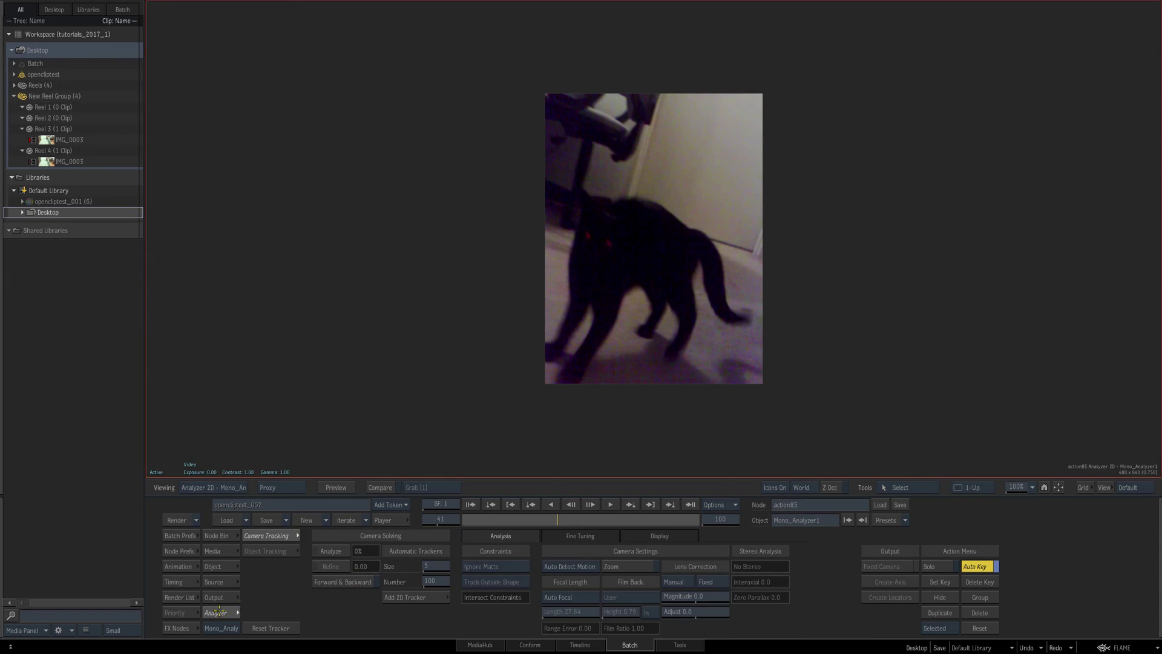
pyautogui.click(329, 580)
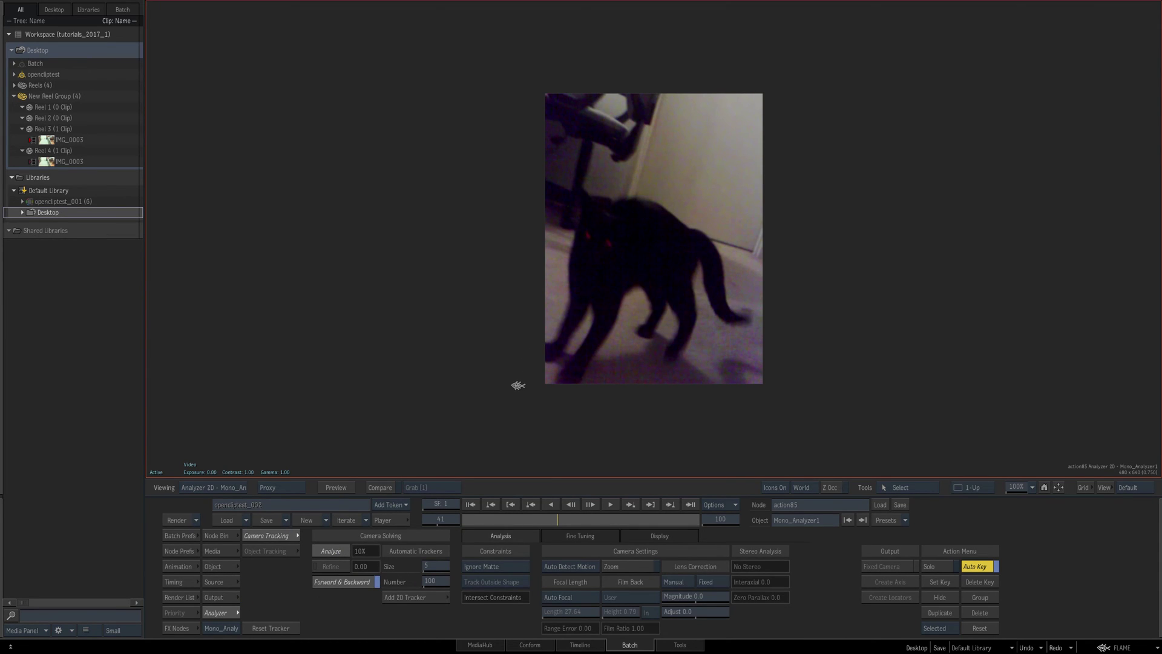
pyautogui.click(517, 386)
pyautogui.click(495, 390)
# Duplicate the tracked 3D camera in the Action schematic and try to rename the copy
pyautogui.press('`')
pyautogui.moveTo(555, 312); pyautogui.dragTo(475, 298)
pyautogui.moveTo(512, 271)
pyautogui.mouseDown()
pyautogui.moveTo(514, 292)
pyautogui.moveTo(514, 269)
pyautogui.moveTo(508, 281)
pyautogui.mouseUp()
pyautogui.hotkey('ctrl', 'd')
pyautogui.moveTo(582, 268); pyautogui.dragTo(676, 358)
pyautogui.click(798, 519)
pyautogui.press('Delete')
pyautogui.click(562, 355)
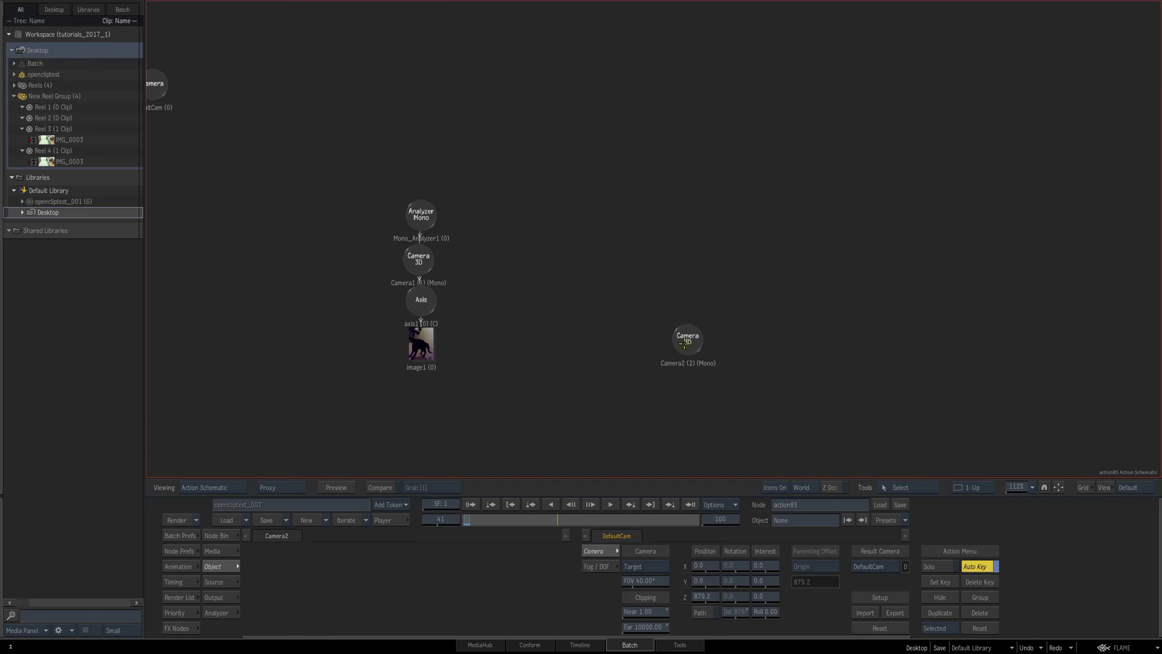
# Reset the animation channels of the duplicated 3D camera
pyautogui.moveTo(688, 341); pyautogui.dragTo(678, 344)
pyautogui.click(181, 567)
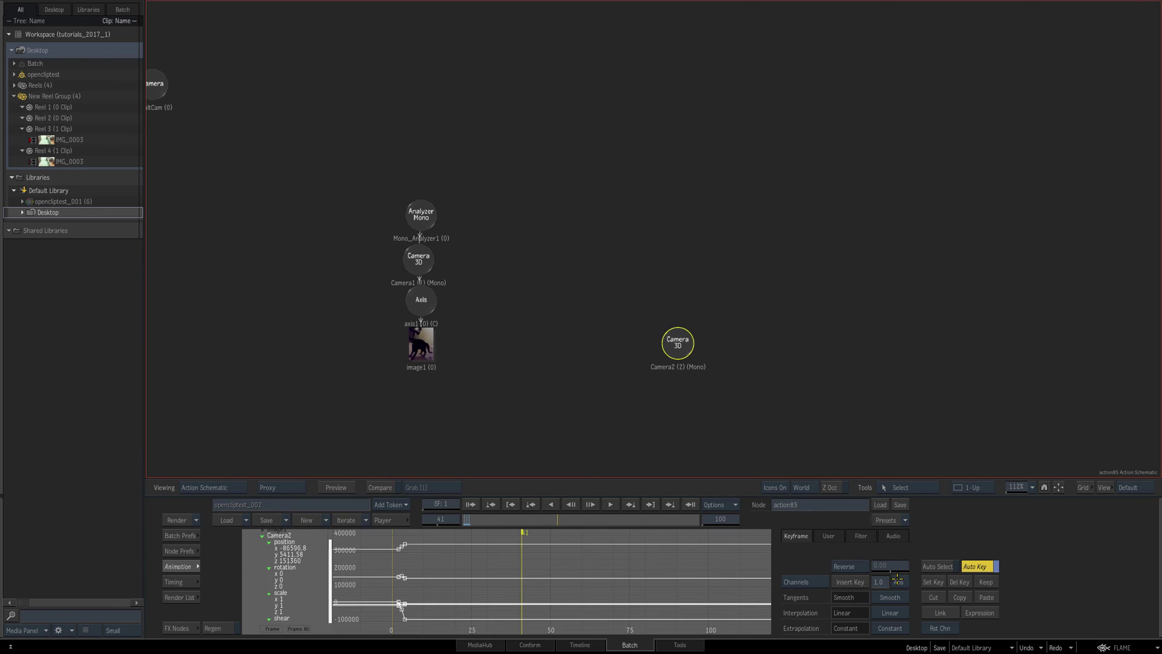
pyautogui.click(940, 628)
# Try to rename the duplicated 3D camera to projector and delete the duplicate
pyautogui.doubleClick(678, 344)
pyautogui.click(805, 521)
pyautogui.press('BackSpace')
pyautogui.press('BackSpace')
pyautogui.press('BackSpace')
pyautogui.press('BackSpace')
pyautogui.press('BackSpace')
pyautogui.press('BackSpace')
pyautogui.press('BackSpace')
pyautogui.write('projector')
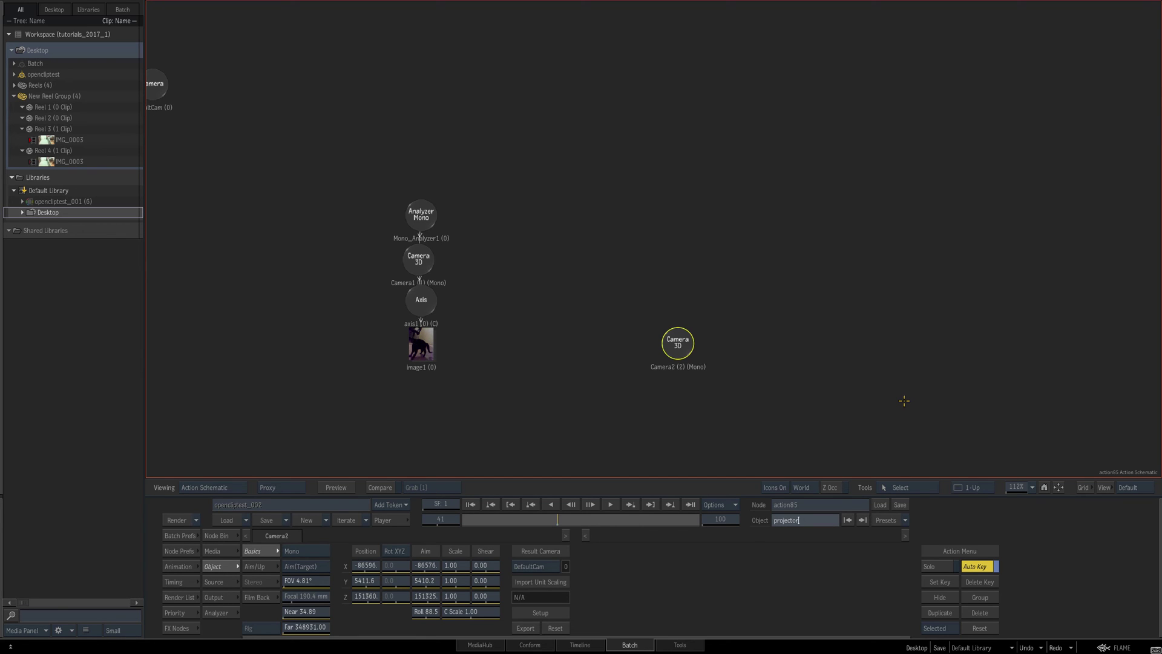
pyautogui.press('Return')
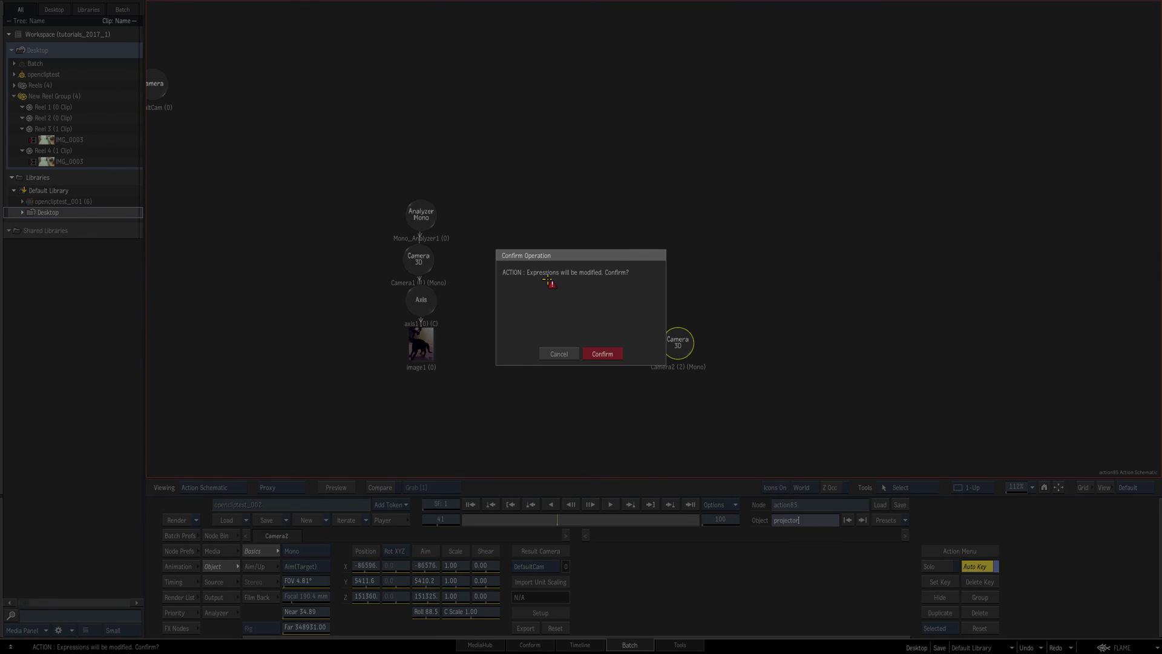
pyautogui.click(593, 355)
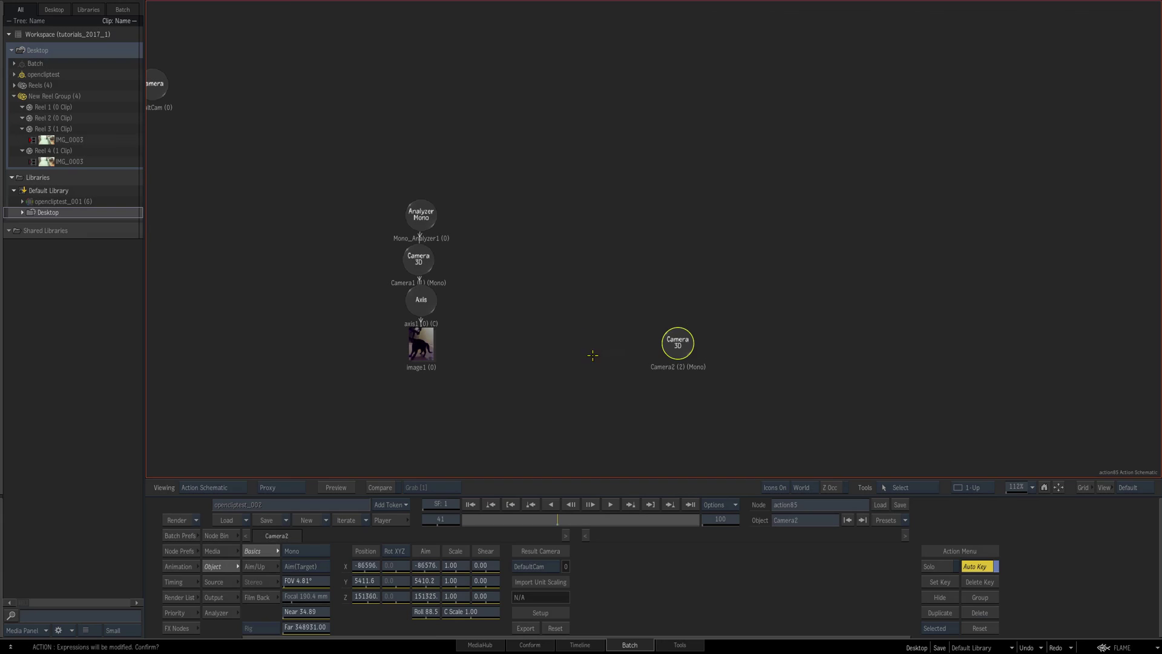
pyautogui.press('Delete')
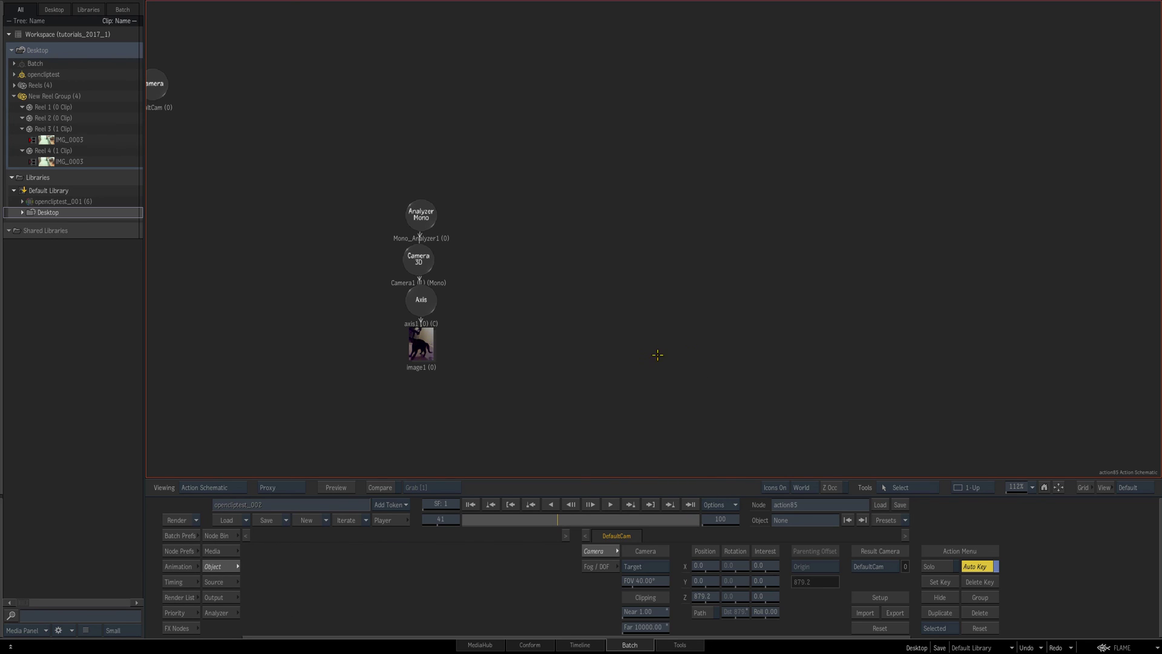
# Duplicate Camera1 again, place the copy beside the analyzer chain and name it projector
pyautogui.click(424, 263)
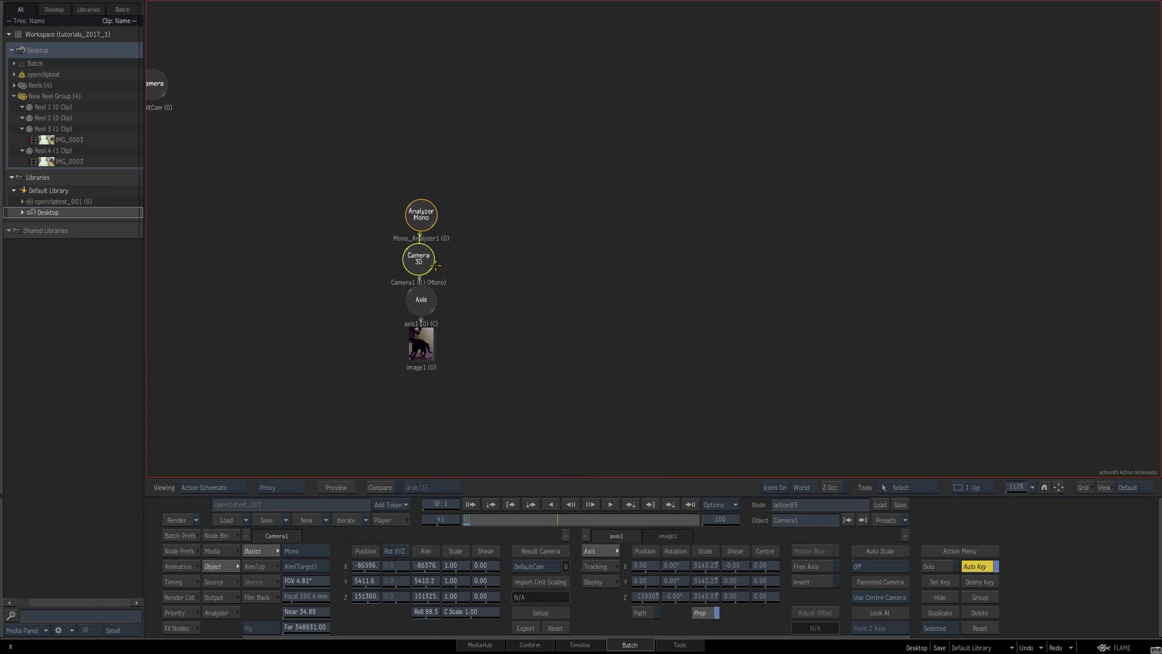
pyautogui.hotkey('ctrl', 'd')
pyautogui.moveTo(491, 259); pyautogui.dragTo(639, 326)
pyautogui.click(804, 521)
pyautogui.write('projector')
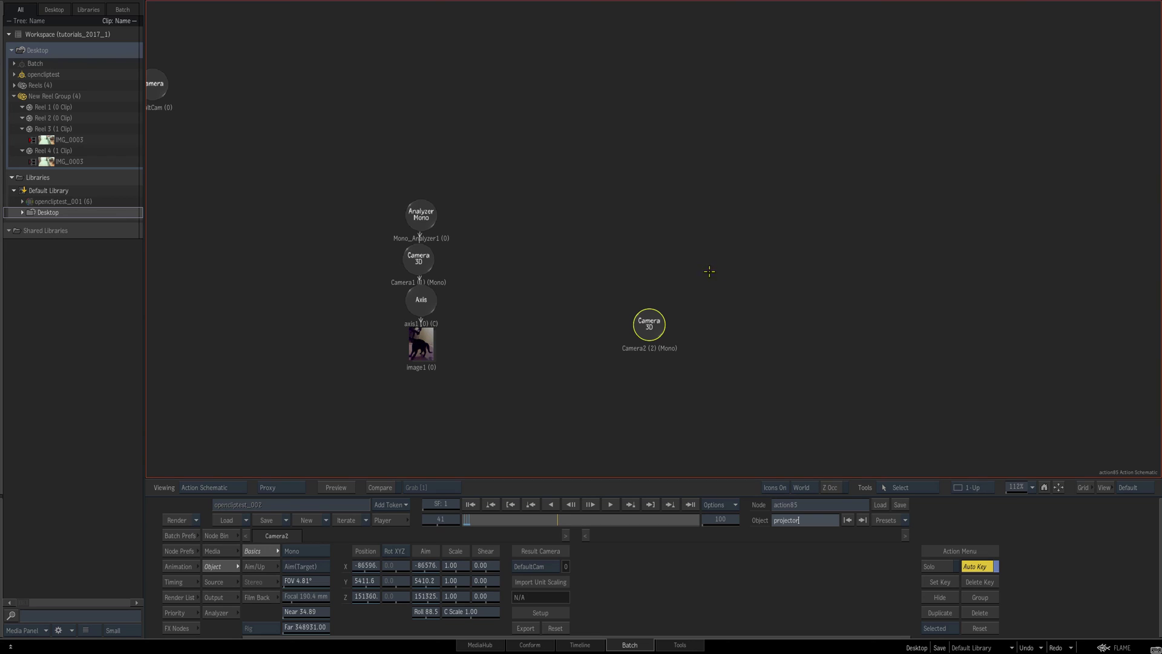
pyautogui.click(702, 301)
pyautogui.moveTo(644, 316); pyautogui.dragTo(604, 318)
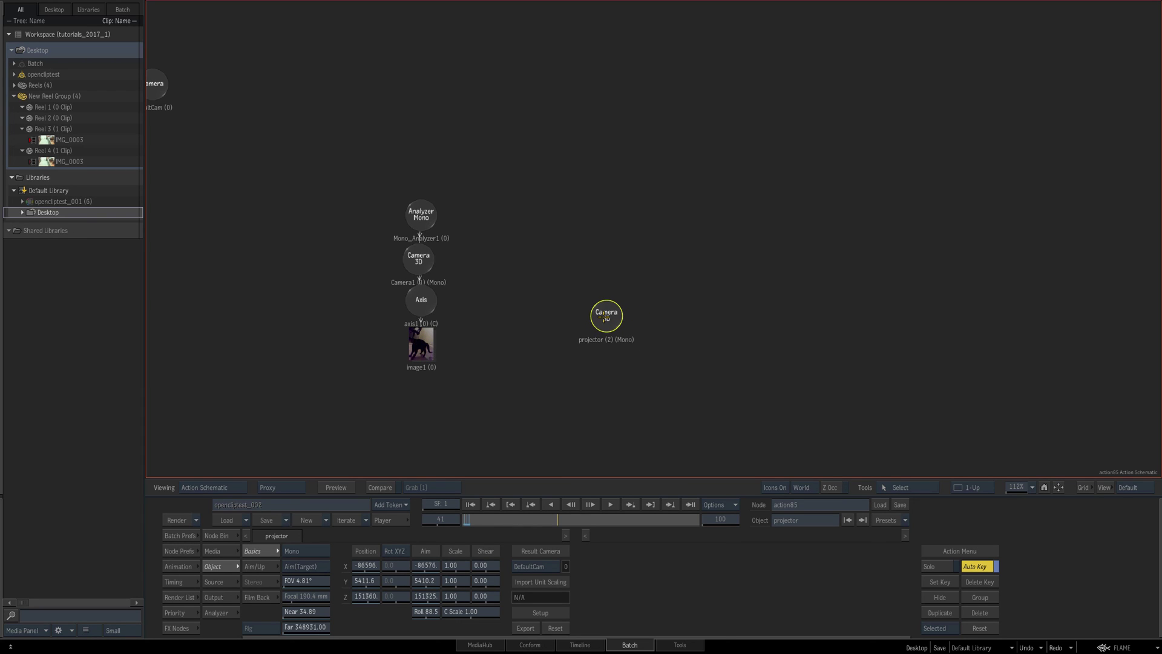